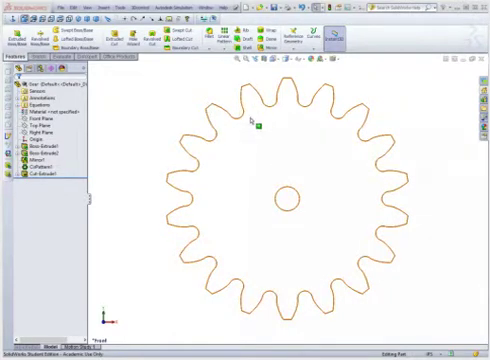
- Roll the gear's feature history back, step forward through Mirror1, then restore all features
click(109, 154)
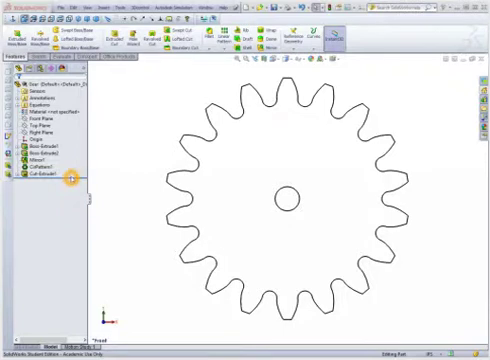
mouse_move(75, 177)
mouse_down()
mouse_move(78, 150)
mouse_move(69, 158)
mouse_up()
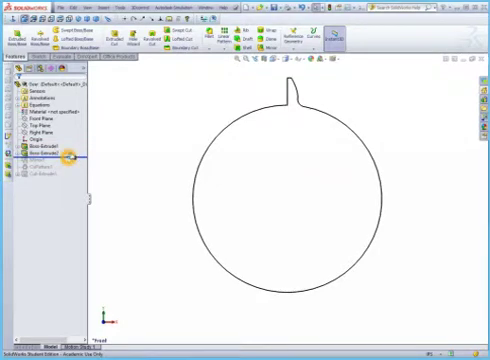
drag(69, 157, 69, 165)
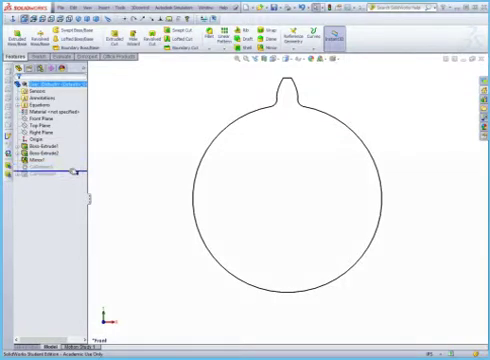
drag(70, 165, 68, 177)
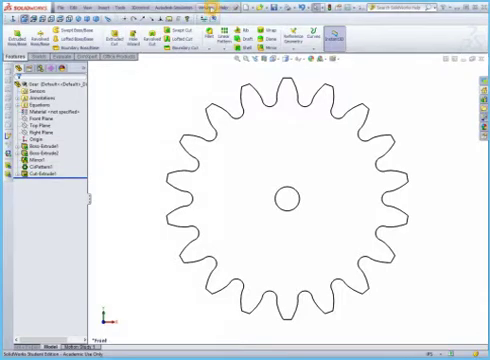
- Switch to the Gearassembly document and spin the lower, then upper, gear to show meshing
click(206, 8)
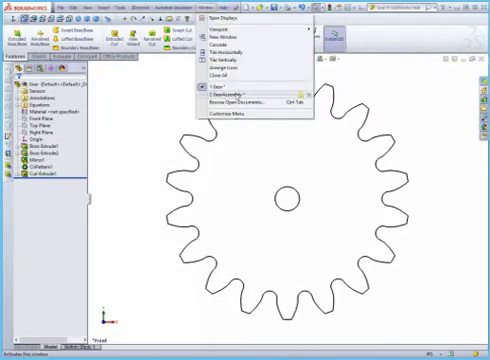
click(236, 95)
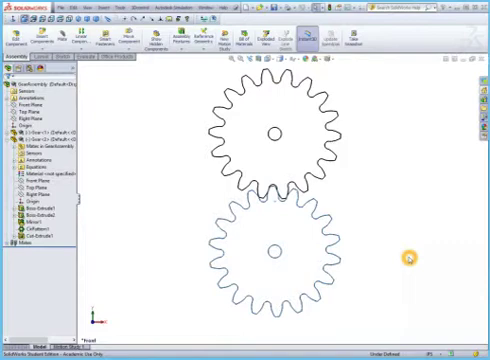
mouse_move(300, 232)
mouse_down()
mouse_move(300, 270)
mouse_move(306, 259)
mouse_up()
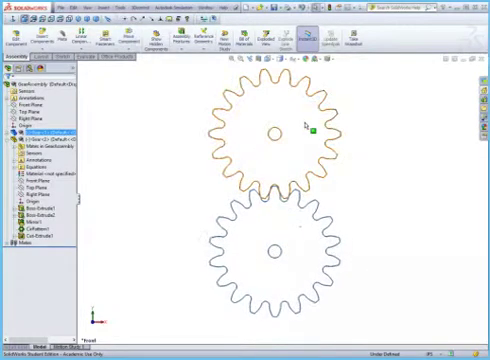
mouse_move(307, 127)
mouse_down()
mouse_move(312, 121)
mouse_move(283, 200)
mouse_up()
scroll(283, 200, down, 3)
scroll(279, 195, down, 3)
scroll(279, 195, down, 3)
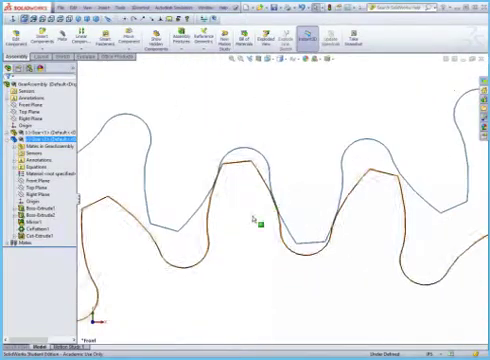
- Rotate one gear against the other so their teeth visibly interlock at the contact region
mouse_move(247, 243)
mouse_down()
mouse_move(289, 241)
mouse_move(364, 256)
mouse_move(191, 254)
mouse_move(328, 257)
mouse_move(275, 256)
mouse_move(262, 244)
mouse_move(229, 241)
mouse_move(265, 240)
mouse_up()
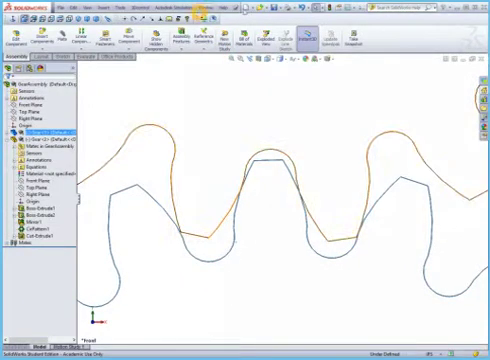